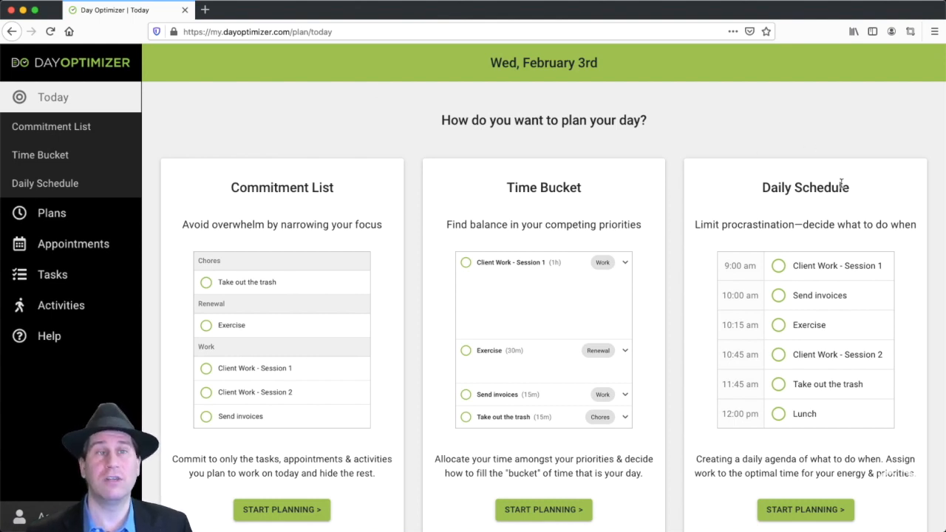
Start planning a Daily Schedule and commit to the unfinished task Pay invoices and the Annual Check-up appointment
click(805, 511)
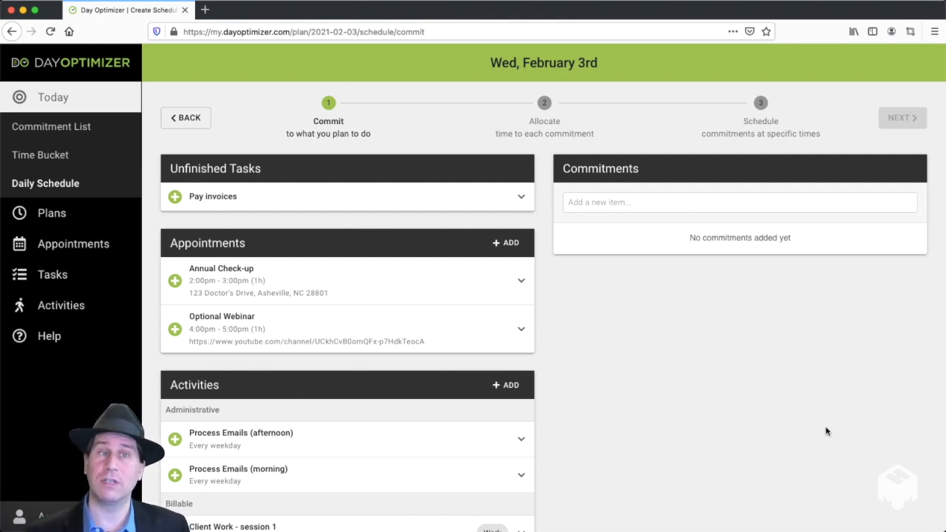
click(175, 195)
click(175, 283)
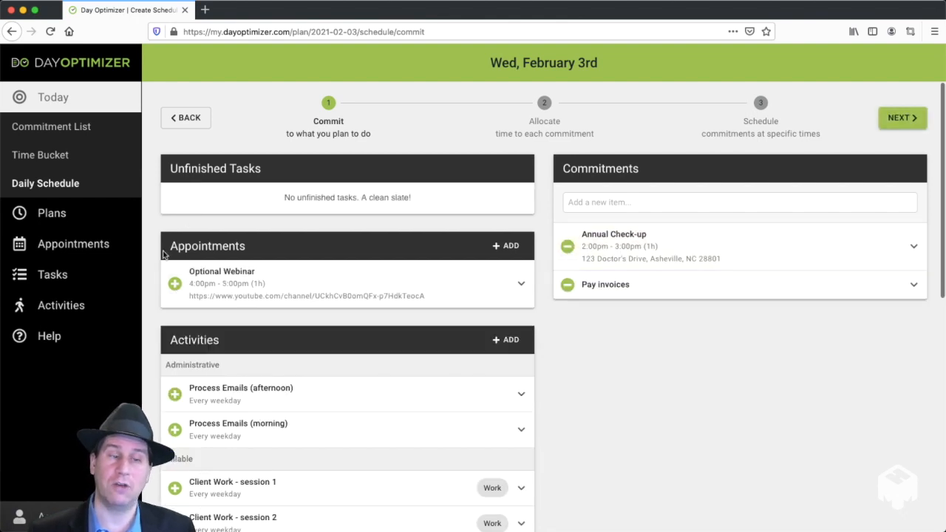
Commit to the activities Process Emails (afternoon), Client Work sessions 1 and 2, Exercise, Take Vitamins, Lunch and Meditate
scroll(164, 257, down, 1)
scroll(164, 256, down, 5)
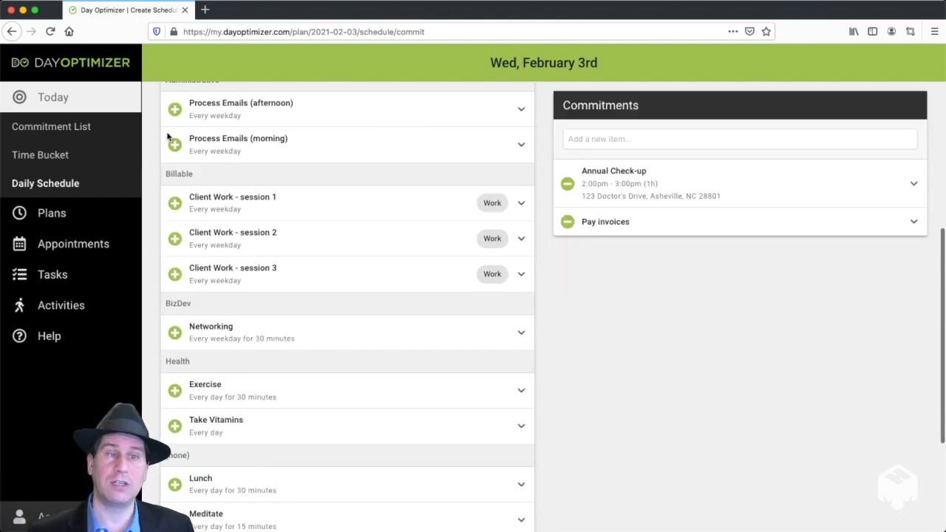
click(175, 109)
click(175, 166)
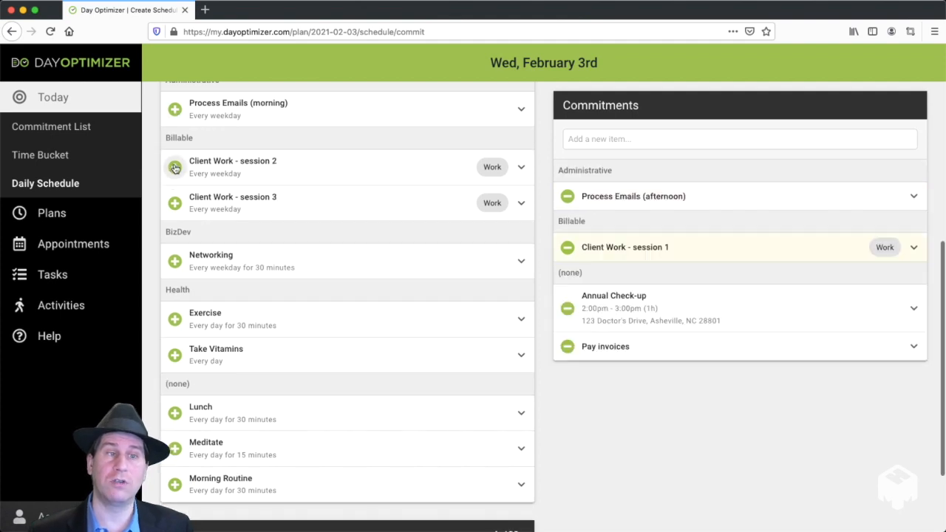
click(176, 167)
click(176, 284)
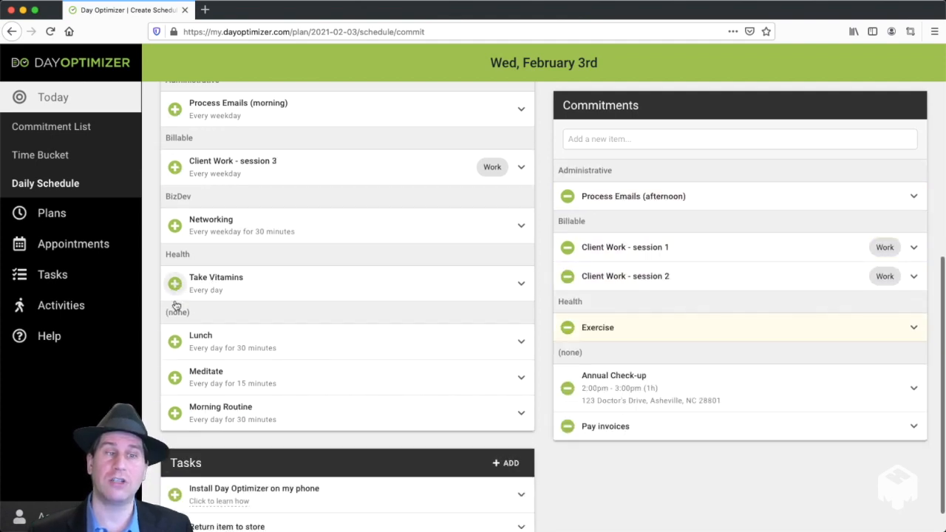
click(175, 284)
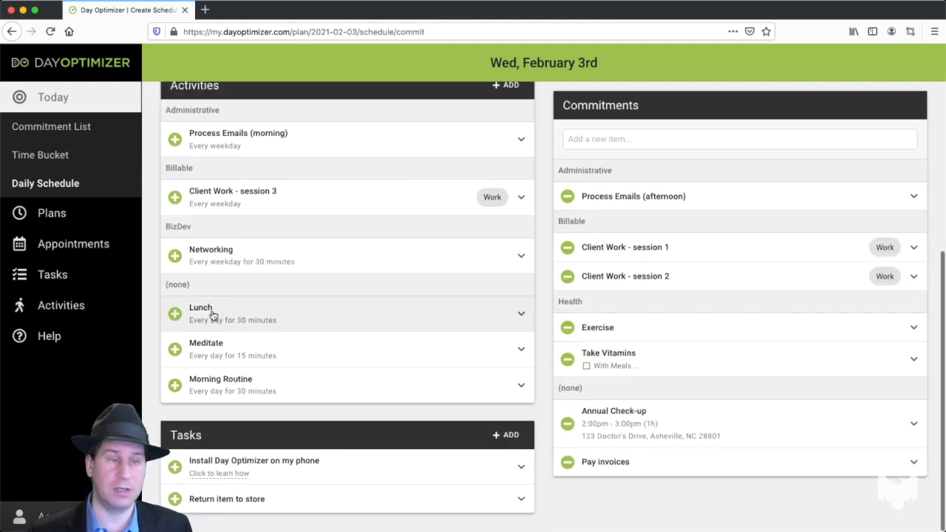
click(175, 311)
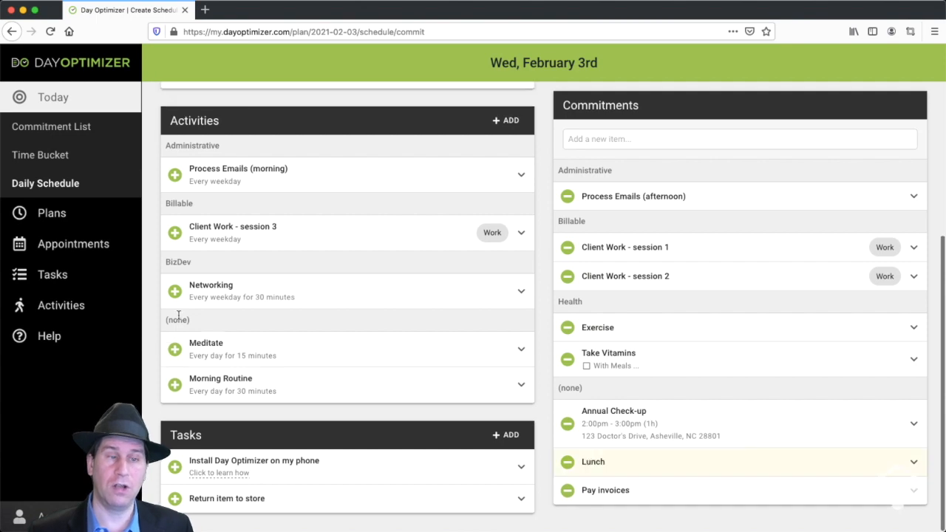
click(172, 351)
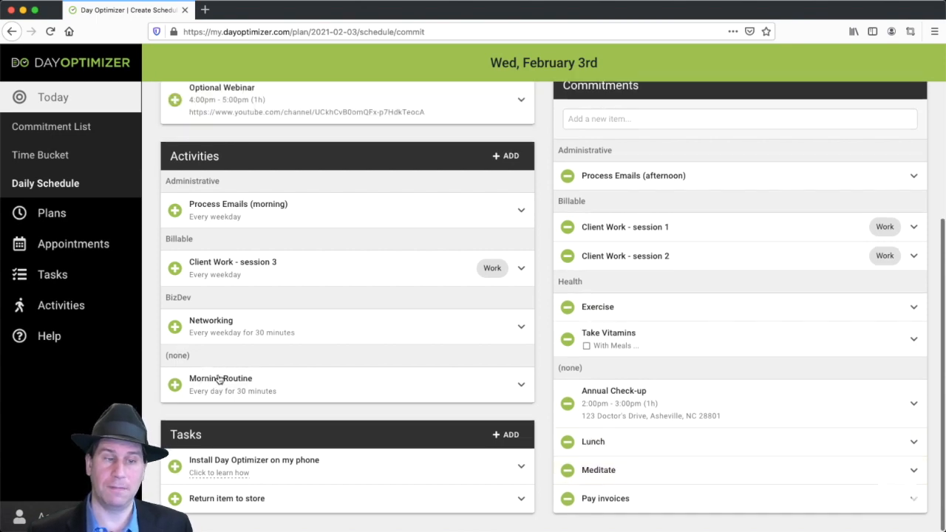
Commit to the tasks Install Day Optimizer on my phone and Return item to store, and proceed to the Allocate stage
click(174, 467)
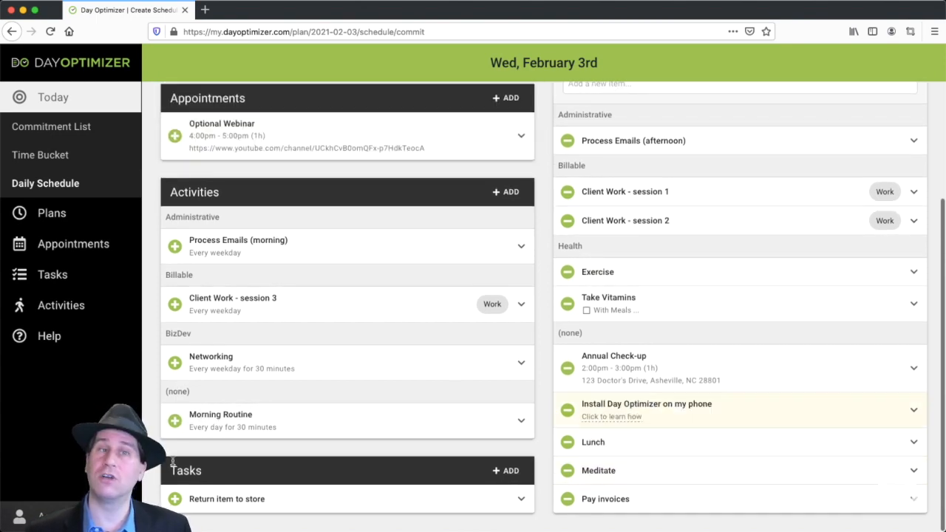
click(174, 500)
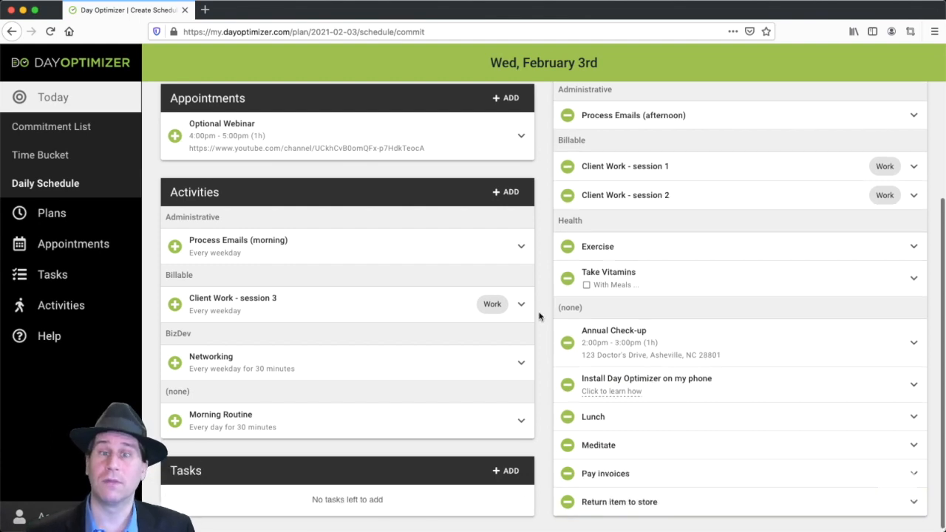
scroll(539, 314, up, 3)
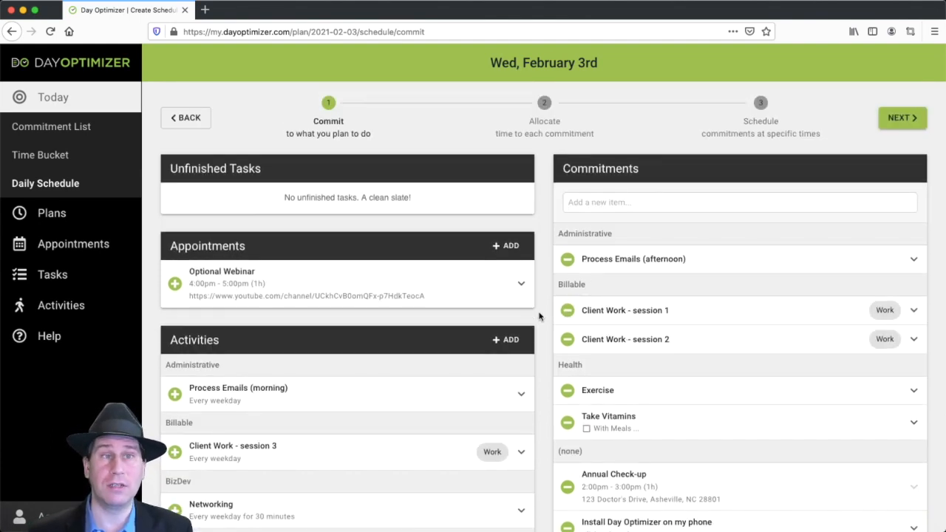
click(905, 119)
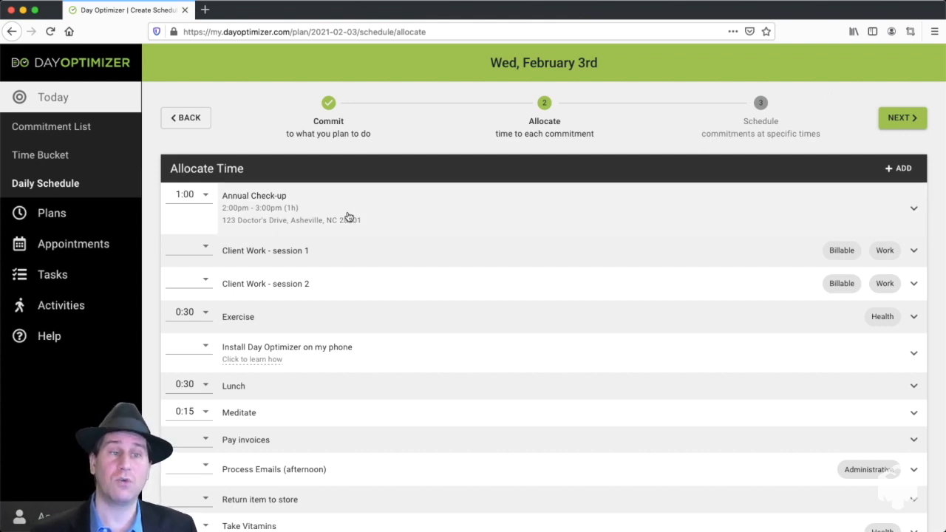
Allocate 1:30 each to Annual Check-up, Client Work - session 1 and Client Work - session 2
click(200, 198)
click(289, 197)
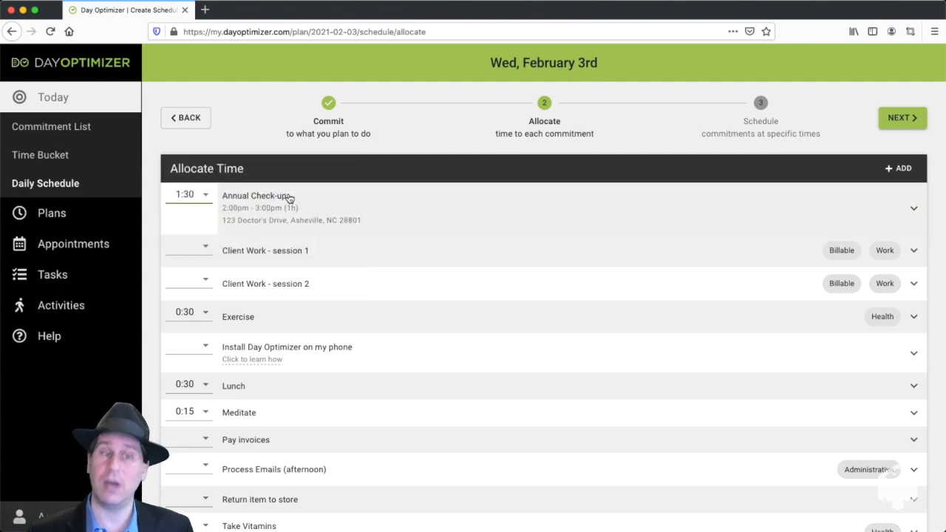
click(194, 249)
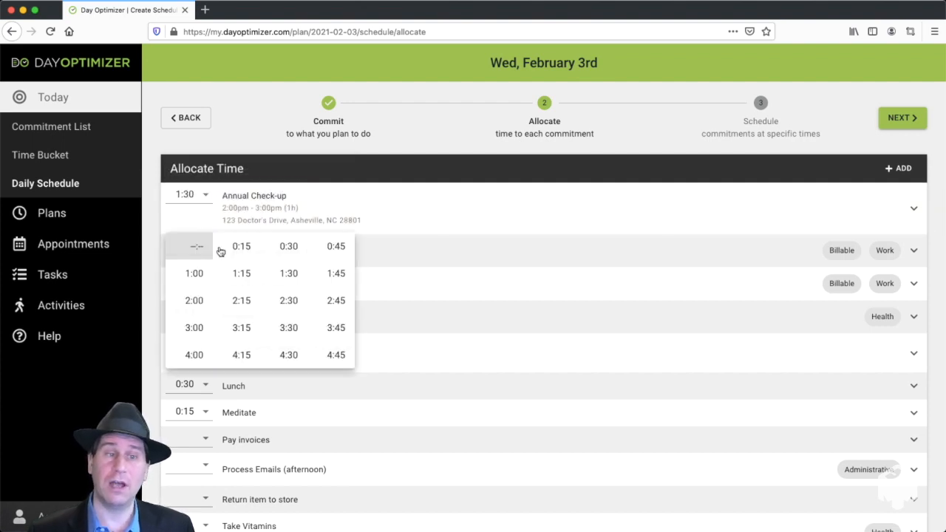
click(289, 274)
click(195, 285)
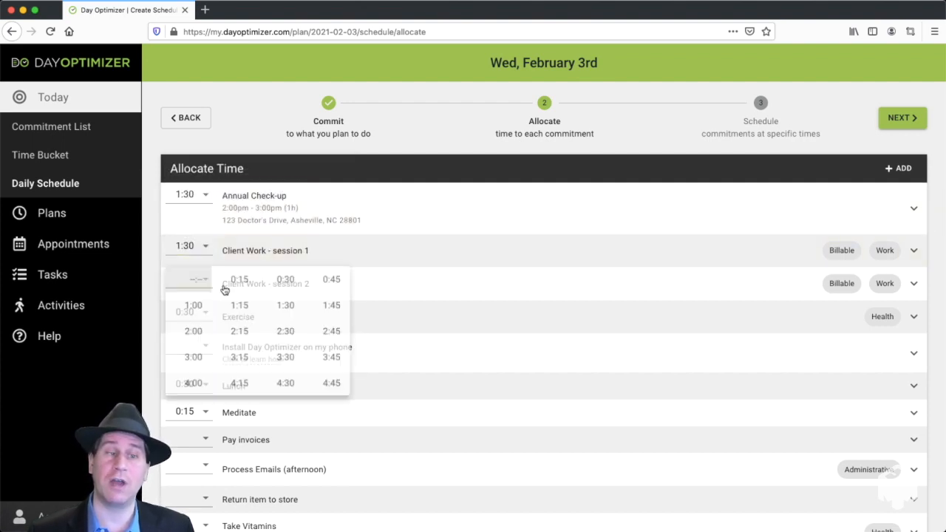
click(288, 307)
Allocate 0:15 to Install Day Optimizer on my phone and 0:30 to Pay invoices
scroll(302, 303, down, 1)
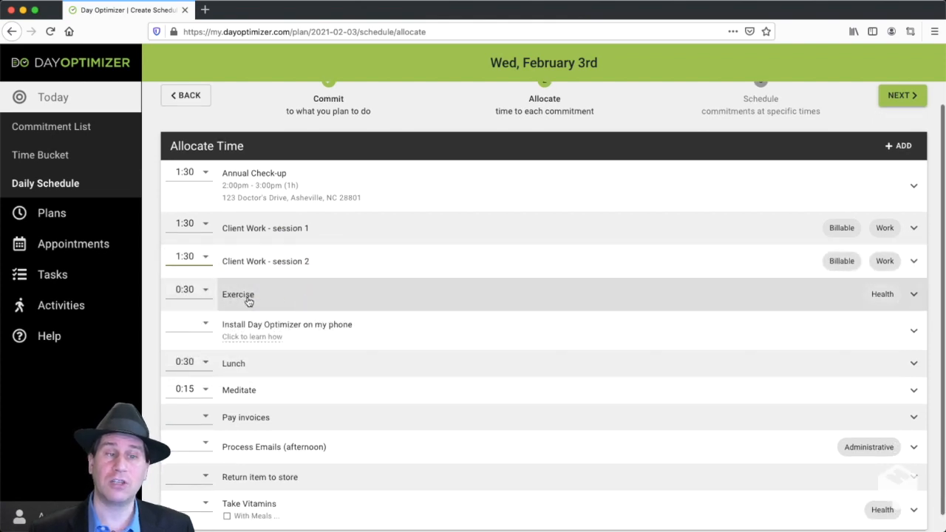
click(200, 323)
click(245, 326)
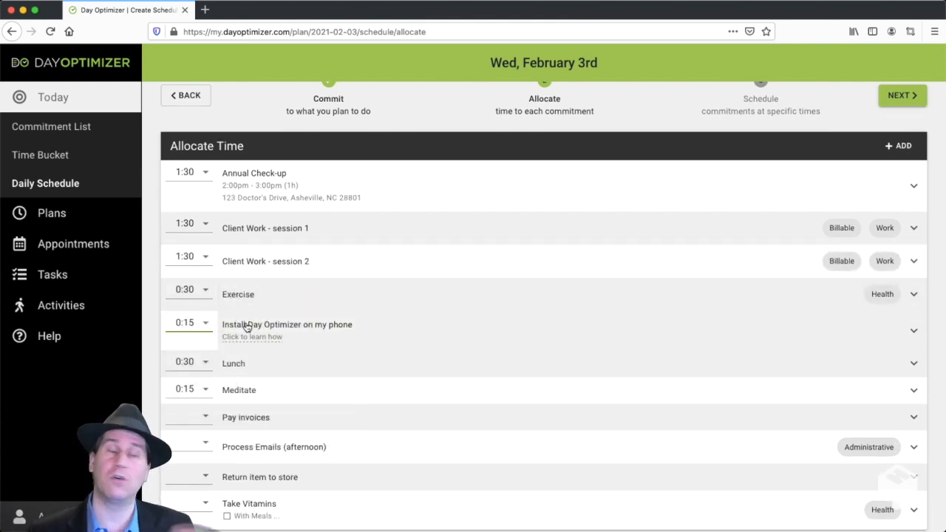
scroll(258, 326, down, 1)
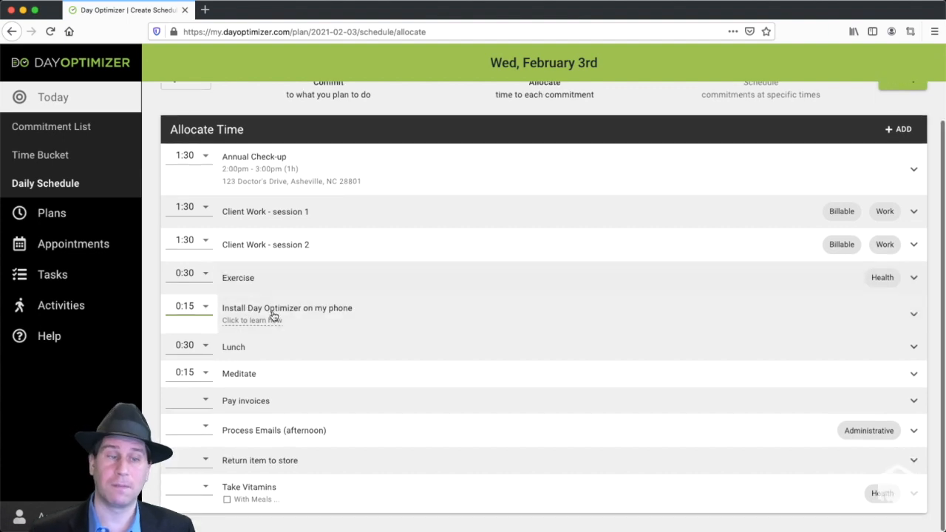
click(206, 402)
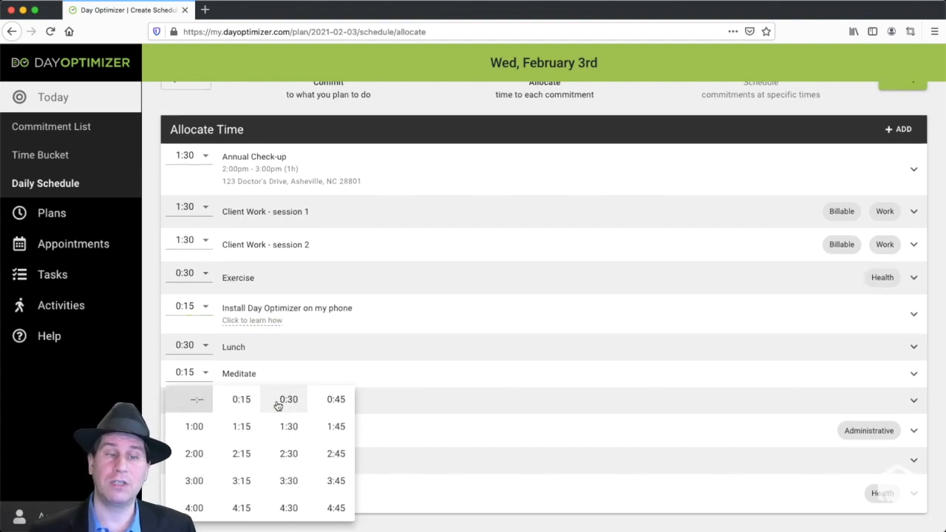
click(286, 401)
Allocate 0:30 to Process Emails (afternoon) and 0:45 to Return item to store
click(196, 436)
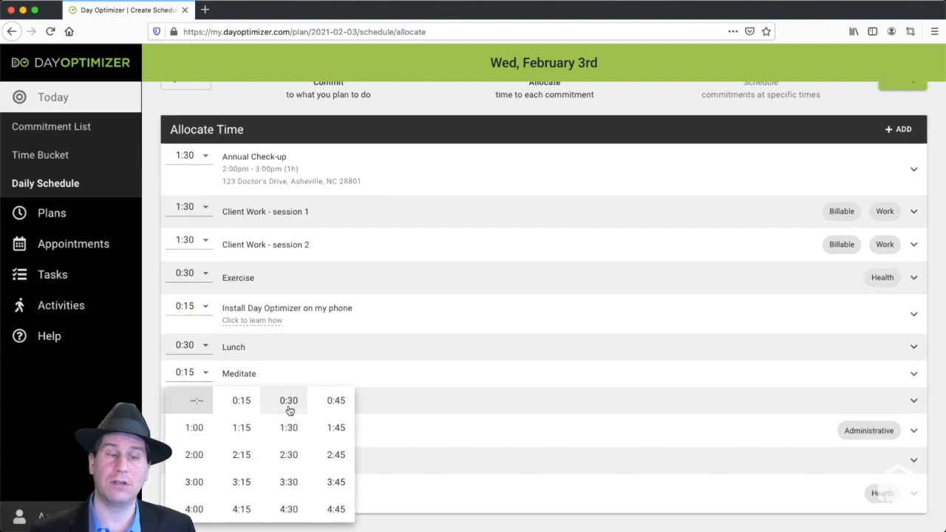
click(288, 419)
click(193, 465)
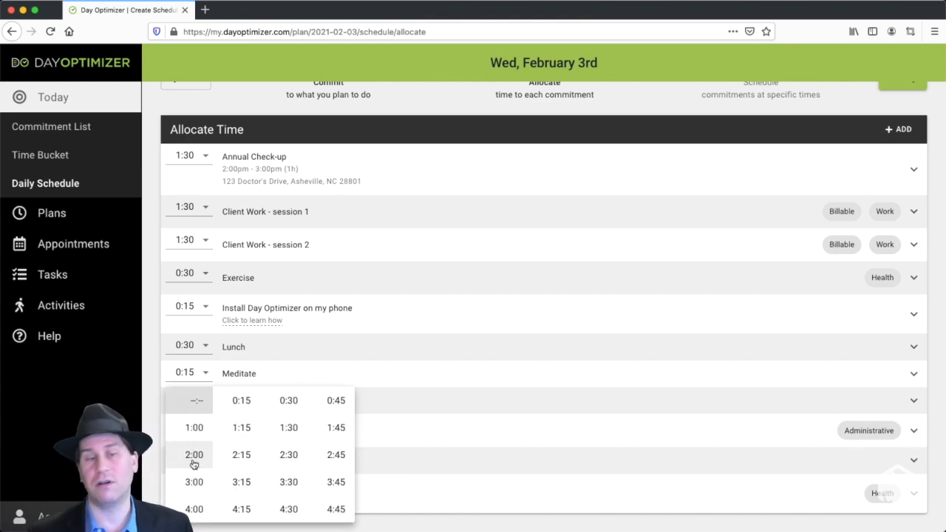
click(336, 403)
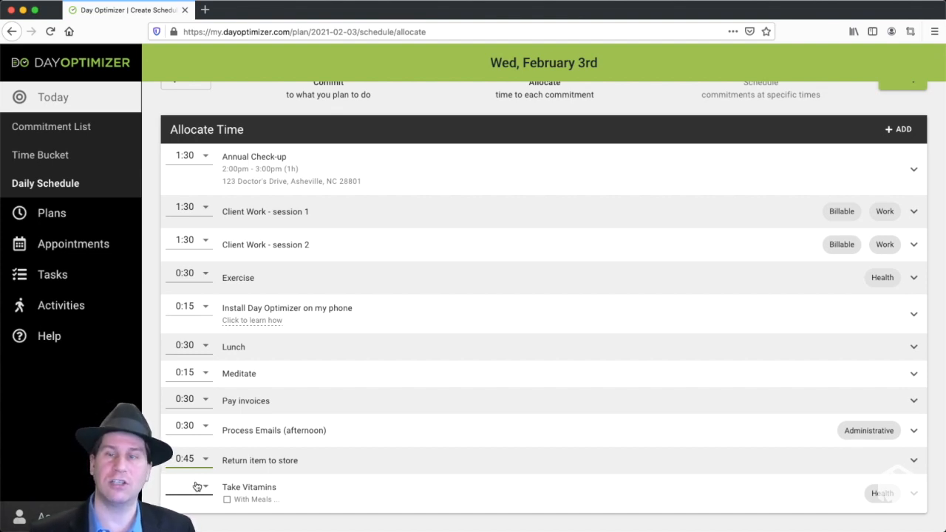
Proceed to the Schedule stage and schedule Client Work - session 1 at 10:00 am
scroll(554, 366, up, 2)
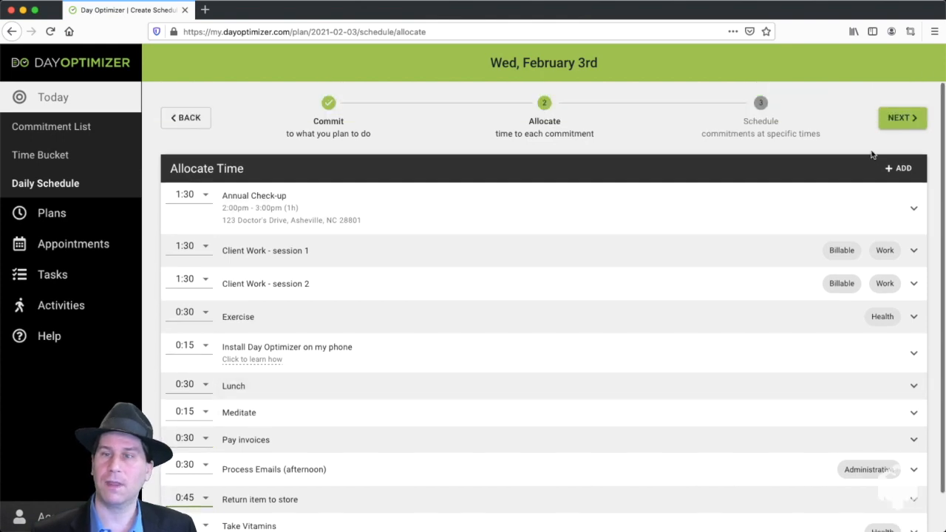
click(897, 119)
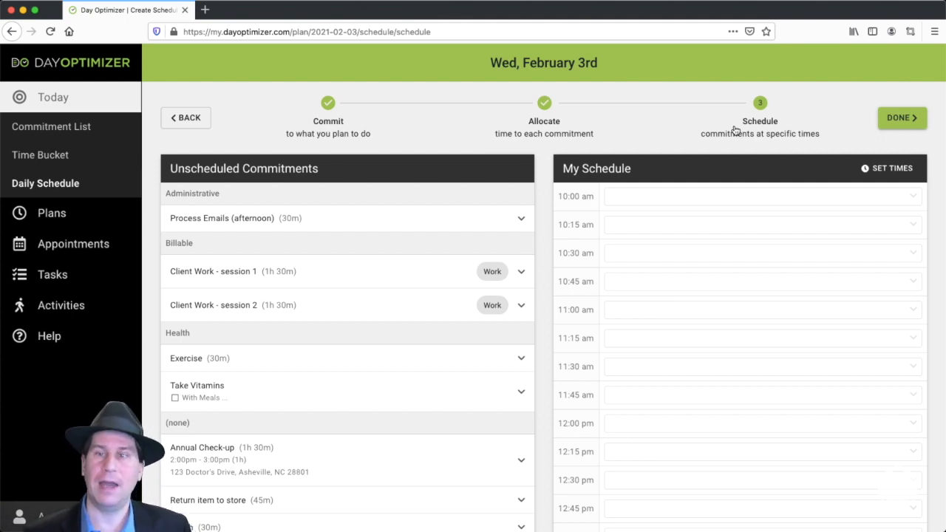
click(684, 201)
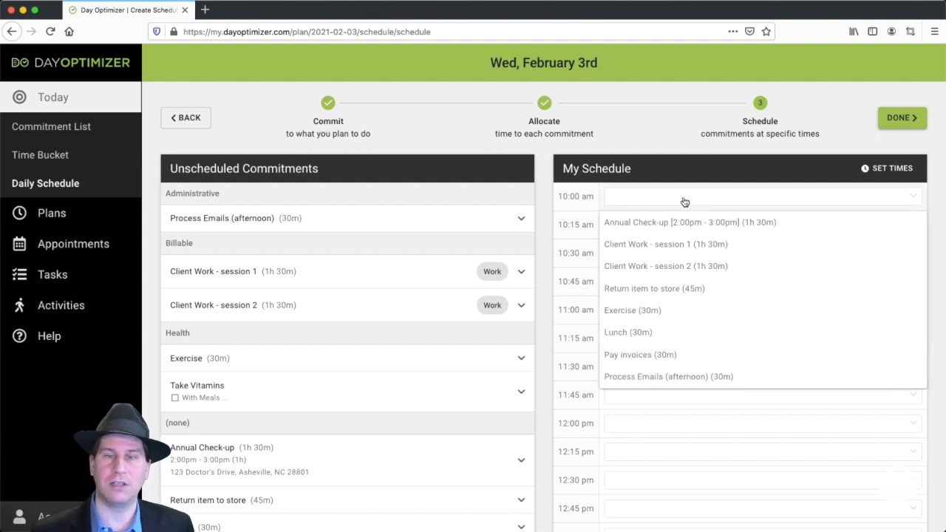
click(666, 244)
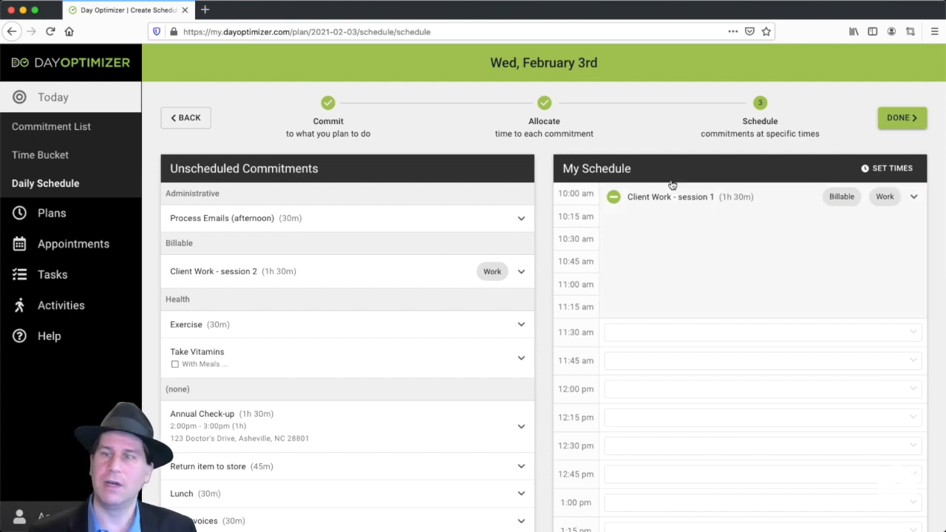
Set the plan's start time to 09:00 AM and its end time to 04:00 PM, and save
click(892, 169)
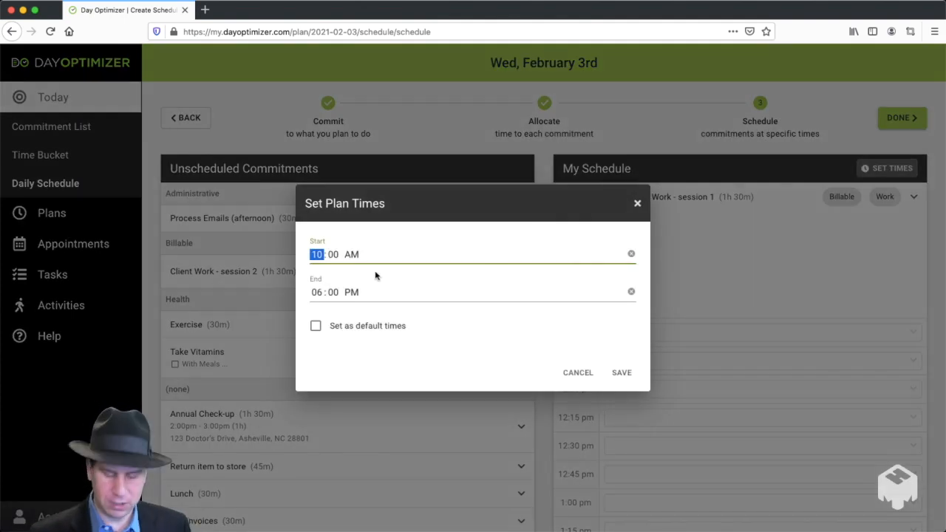
text(09)
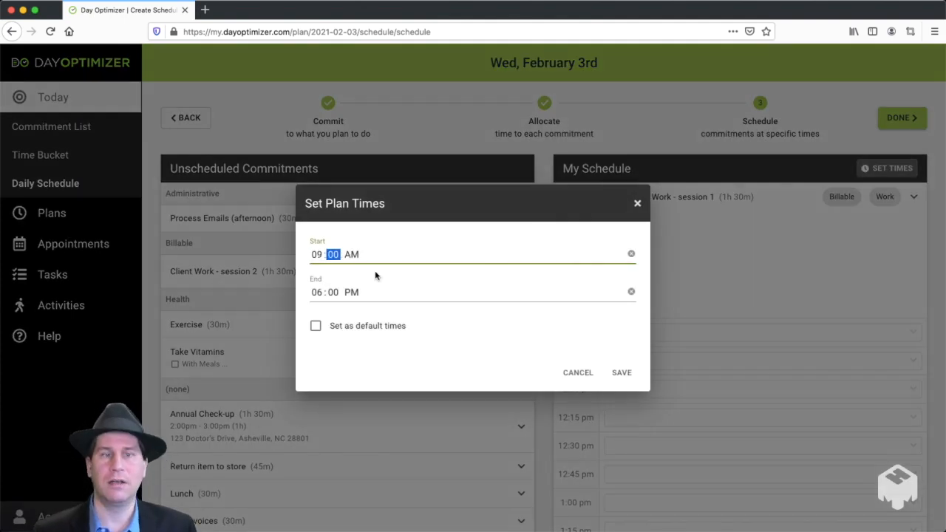
click(318, 292)
text(04)
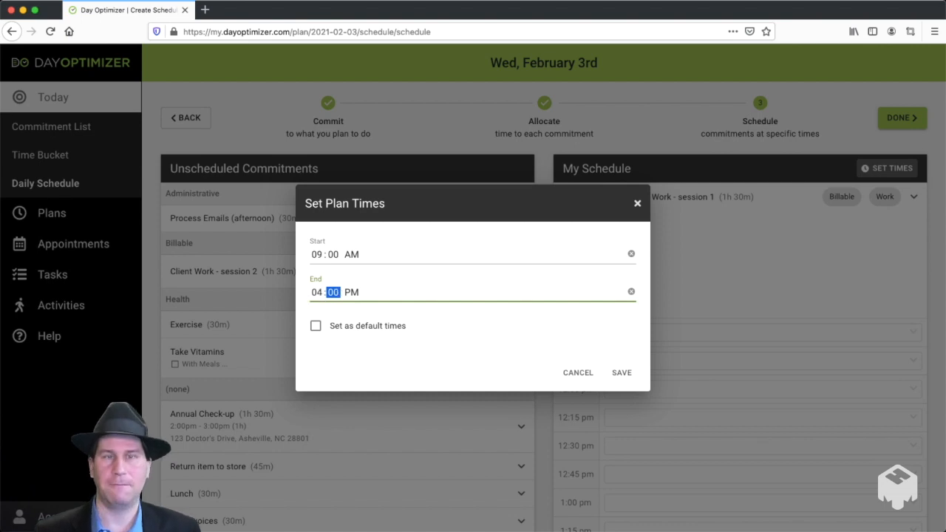
click(621, 377)
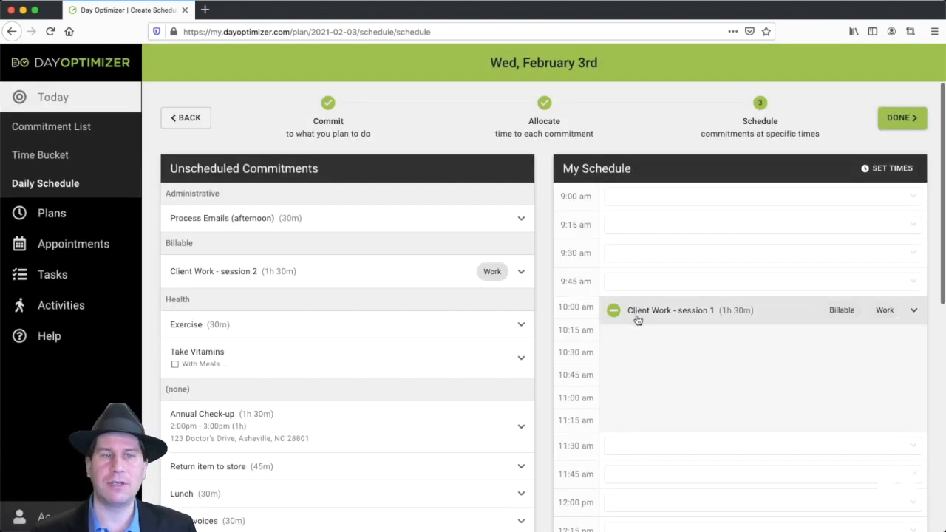
Schedule Exercise at 9:00 am and Process Emails (afternoon) at 9:30 am
click(641, 196)
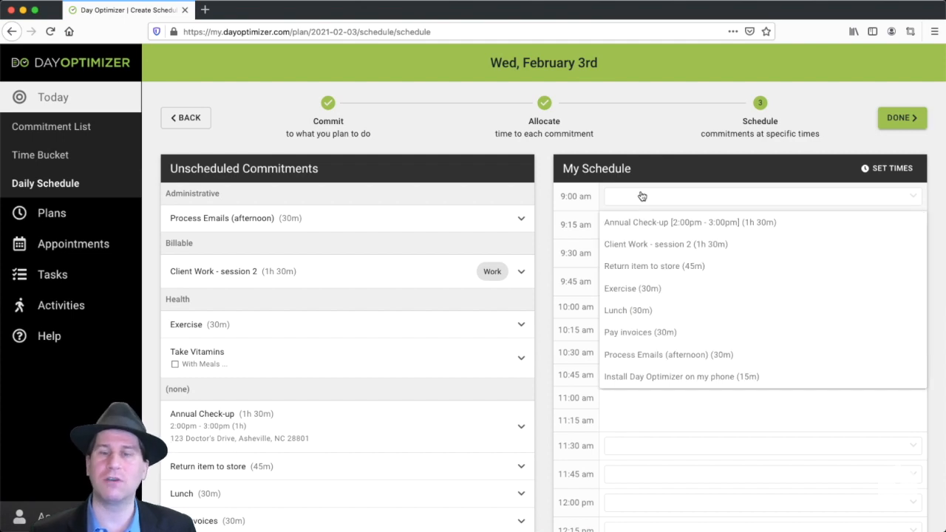
click(656, 290)
click(674, 242)
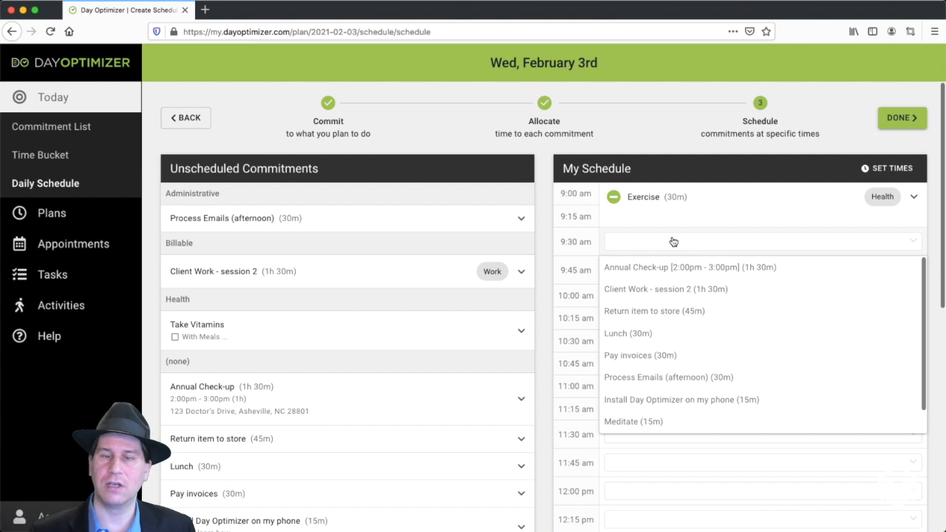
click(671, 377)
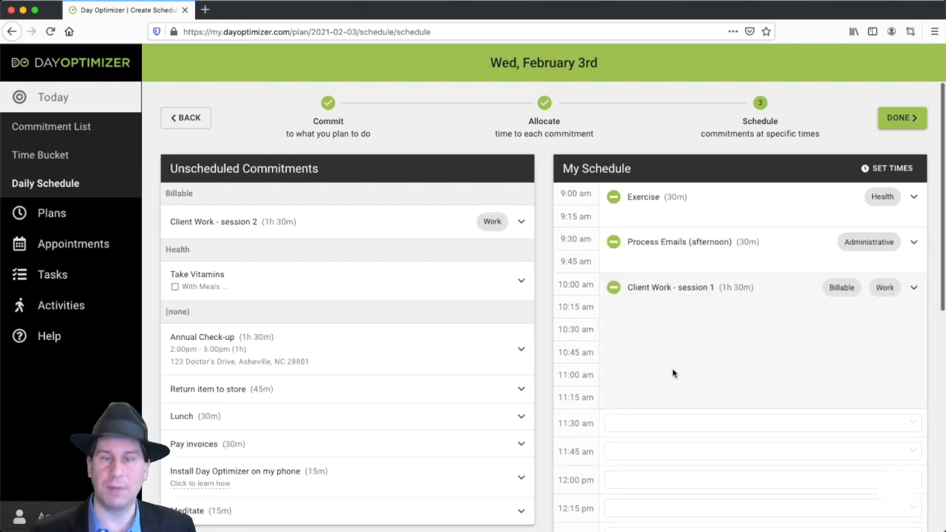
Schedule Pay invoices at 11:30 am and Lunch at 12:00 pm
scroll(688, 347, down, 1)
scroll(668, 373, down, 3)
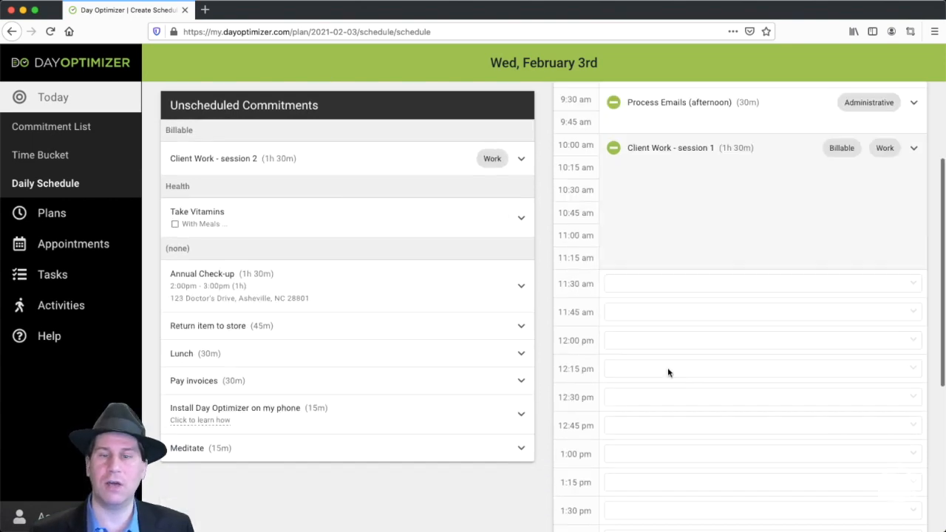
click(666, 285)
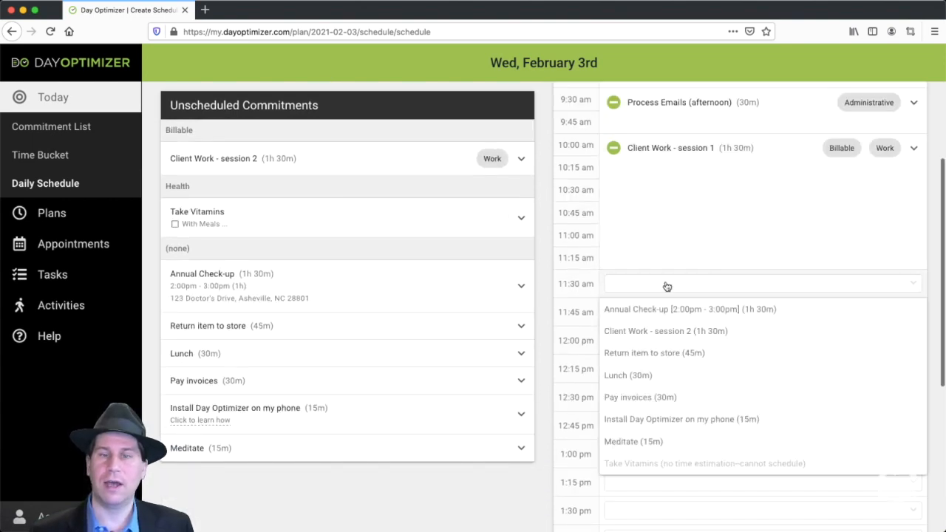
click(656, 394)
click(676, 329)
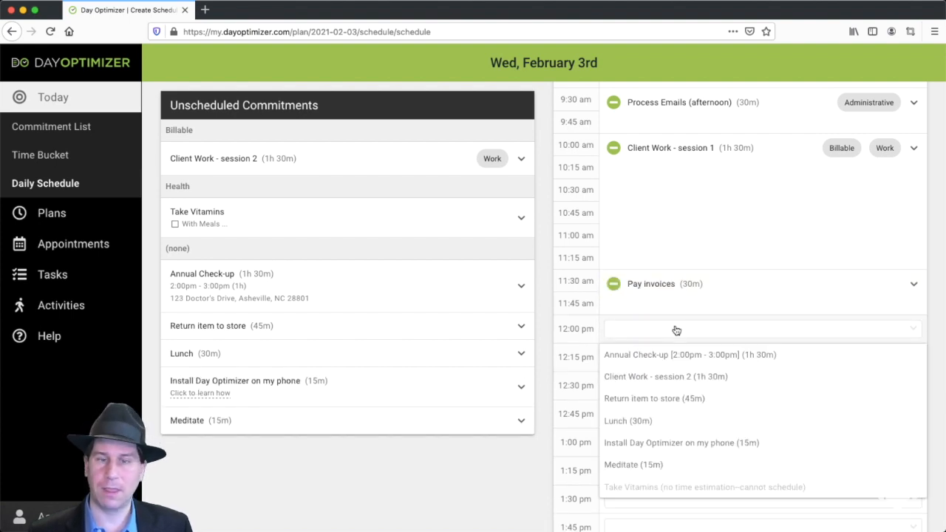
click(653, 421)
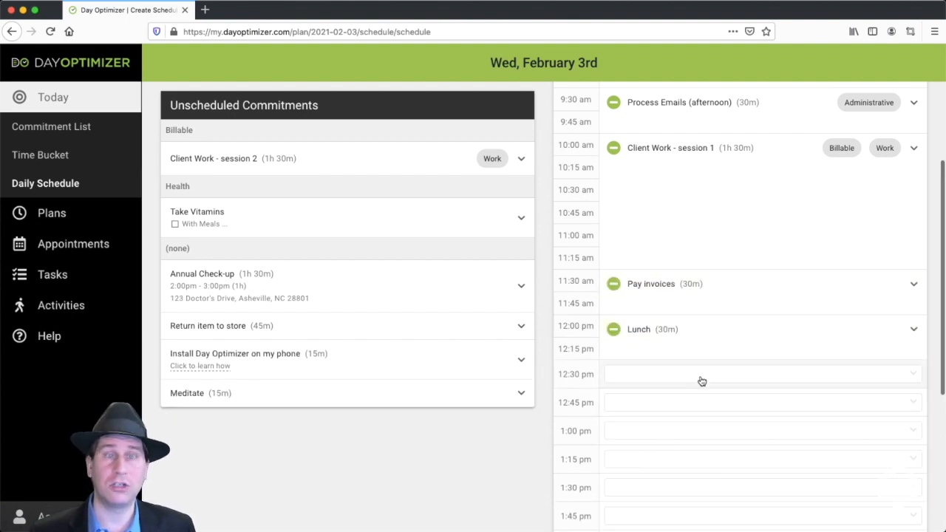
Schedule Annual Check-up at 2:00 pm and Client Work - session 2 at 12:30 pm
scroll(706, 374, down, 1)
click(687, 326)
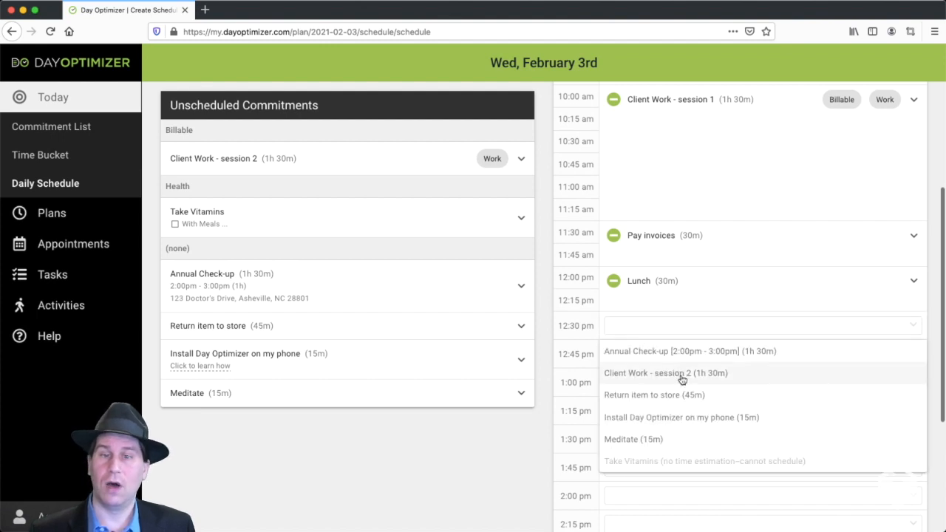
click(553, 337)
scroll(598, 366, down, 2)
click(644, 467)
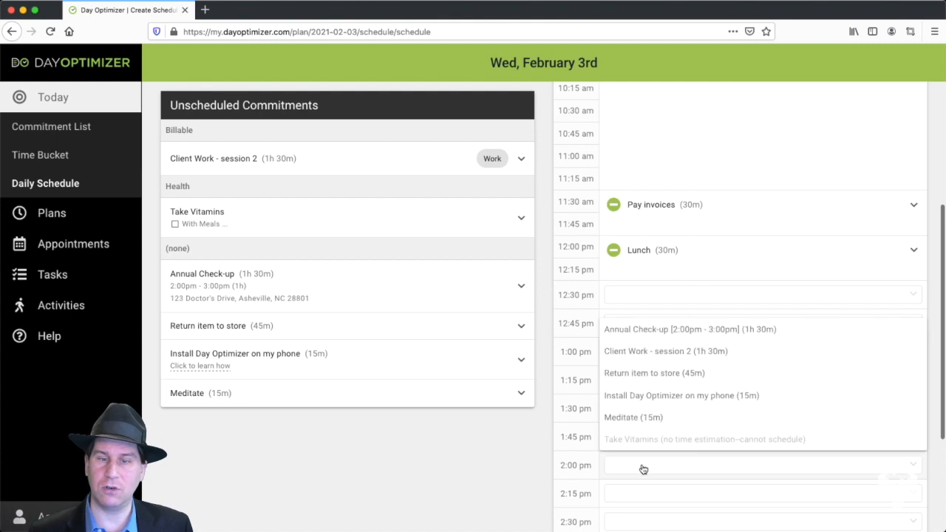
click(709, 334)
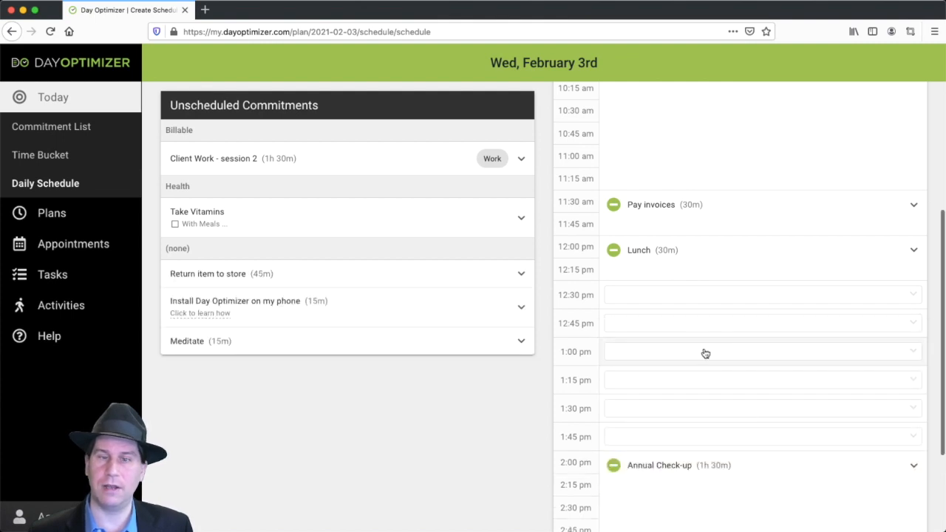
click(690, 295)
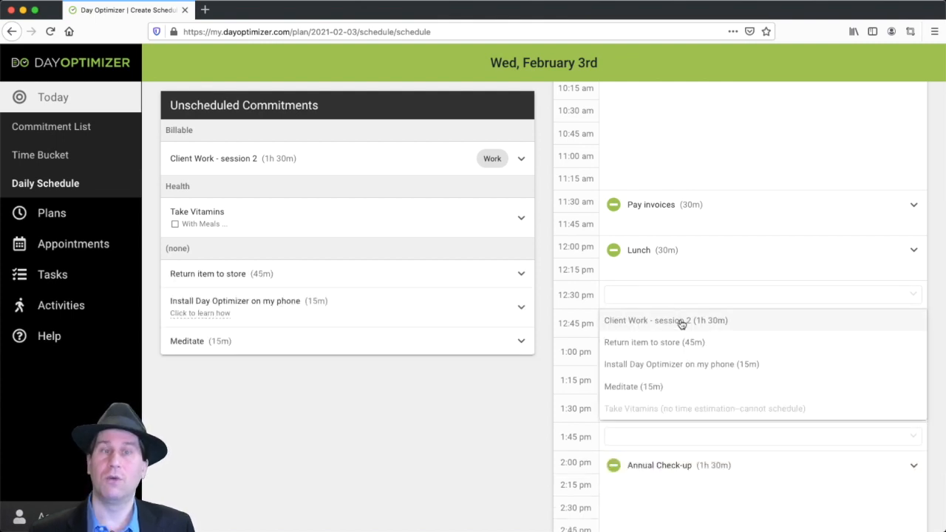
click(680, 323)
Schedule Install Day Optimizer on my phone at 3:30 pm and Meditate at 3:45 pm
scroll(680, 323, down, 2)
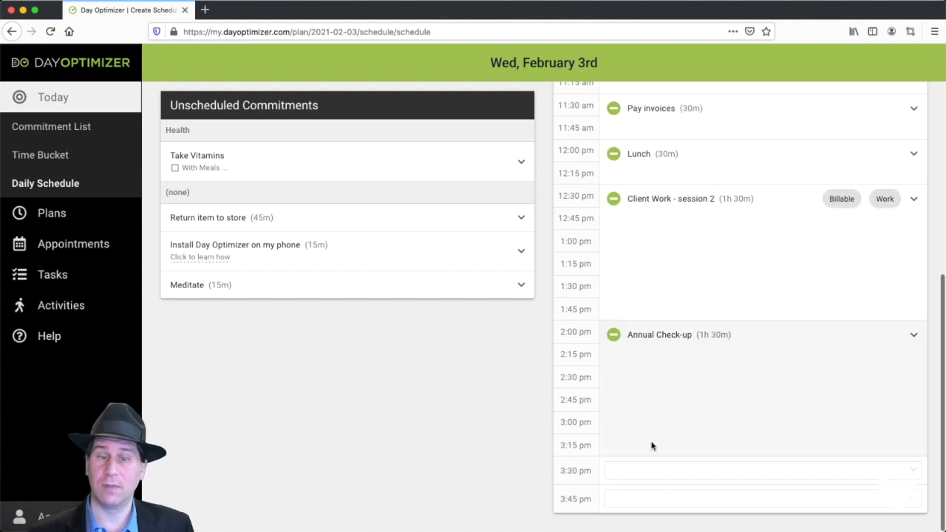
click(649, 477)
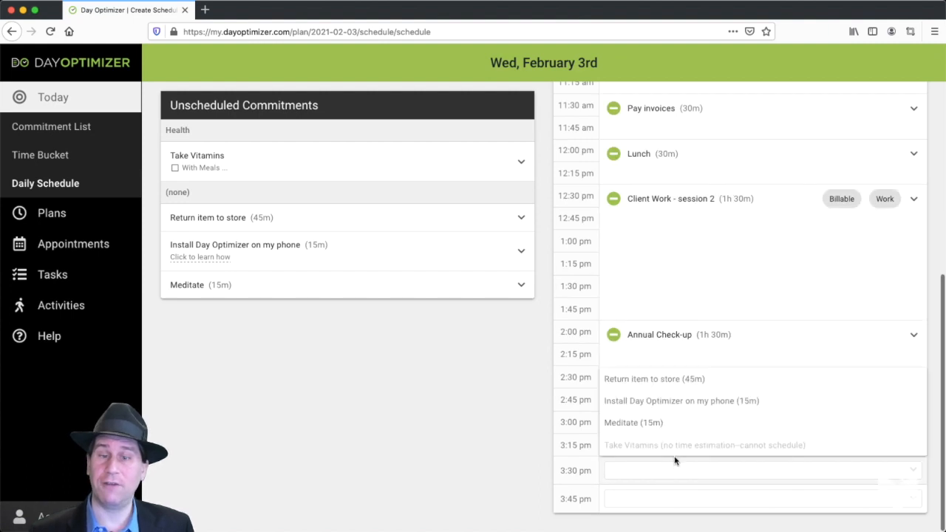
click(688, 401)
click(650, 507)
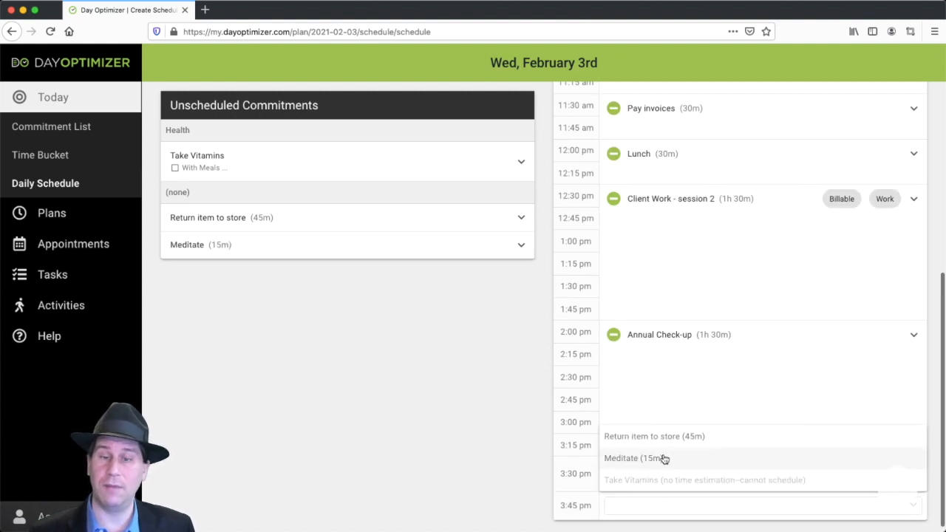
click(664, 460)
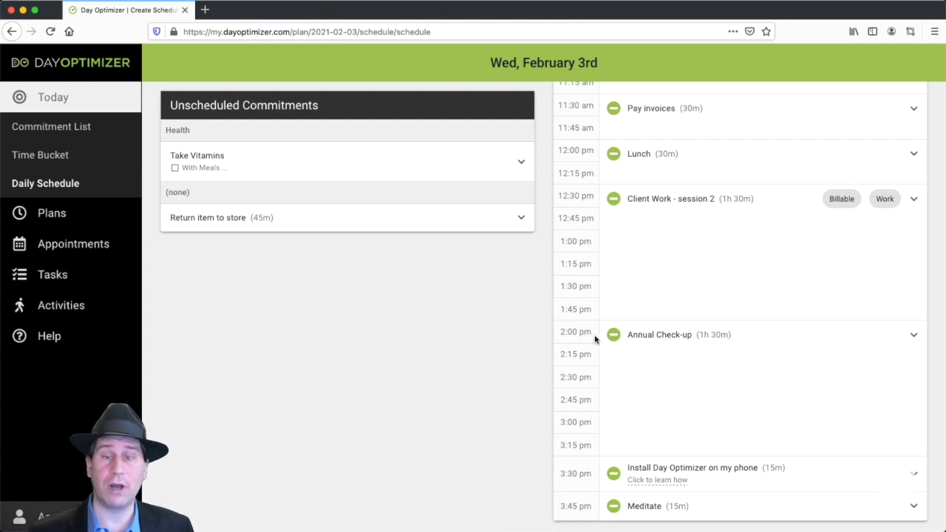
Try Return item to store at 2:00 pm in place of Annual Check-up
click(615, 336)
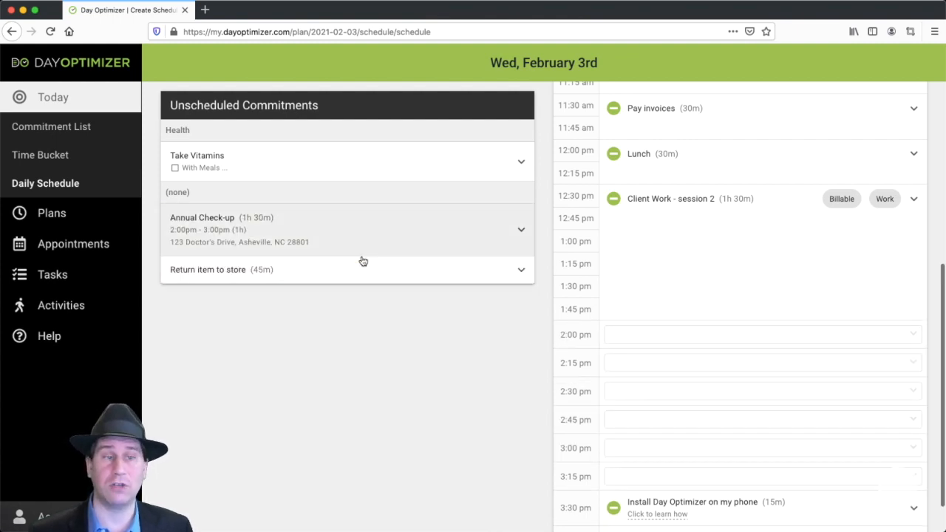
click(639, 334)
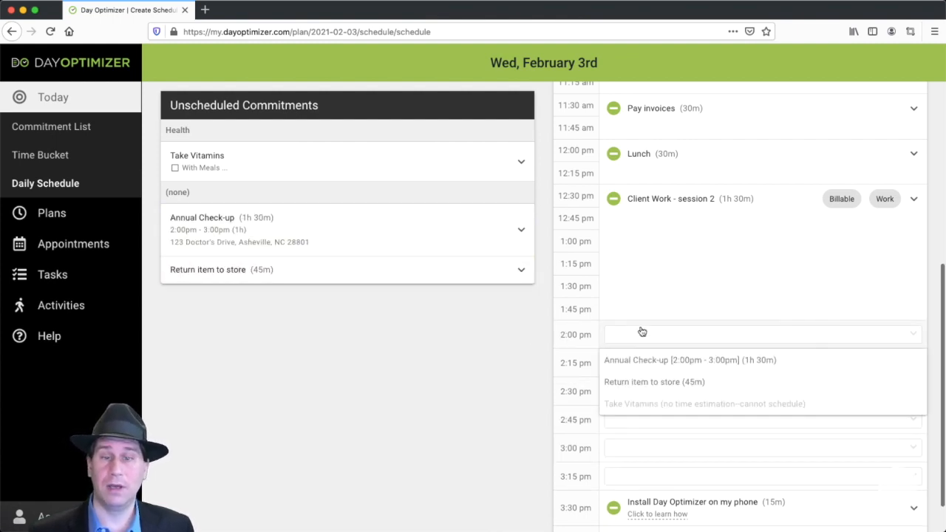
click(642, 384)
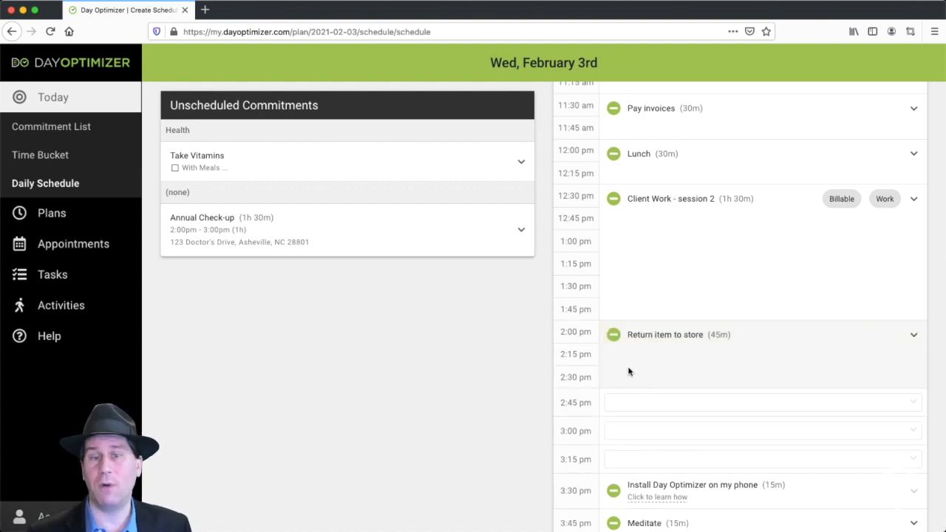
Unschedule Return item to store and put Annual Check-up back at 2:00 pm
click(614, 337)
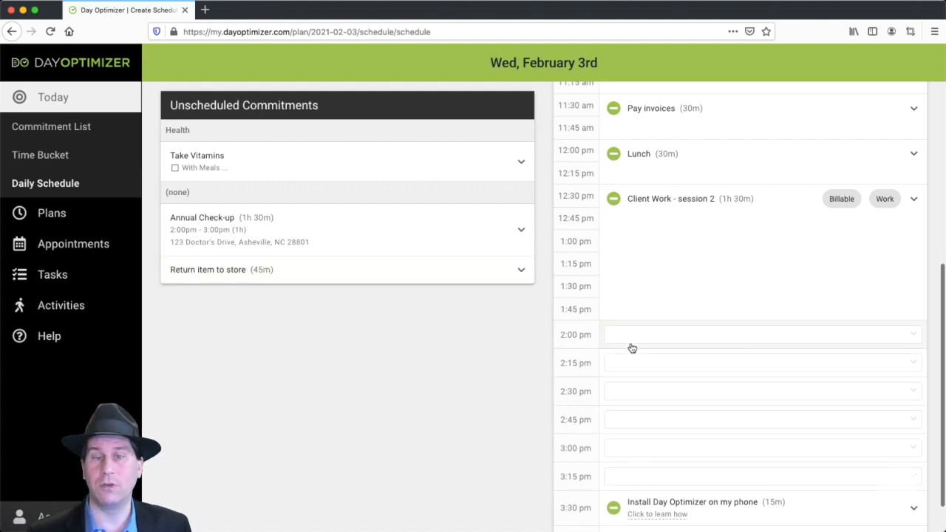
click(634, 337)
click(643, 362)
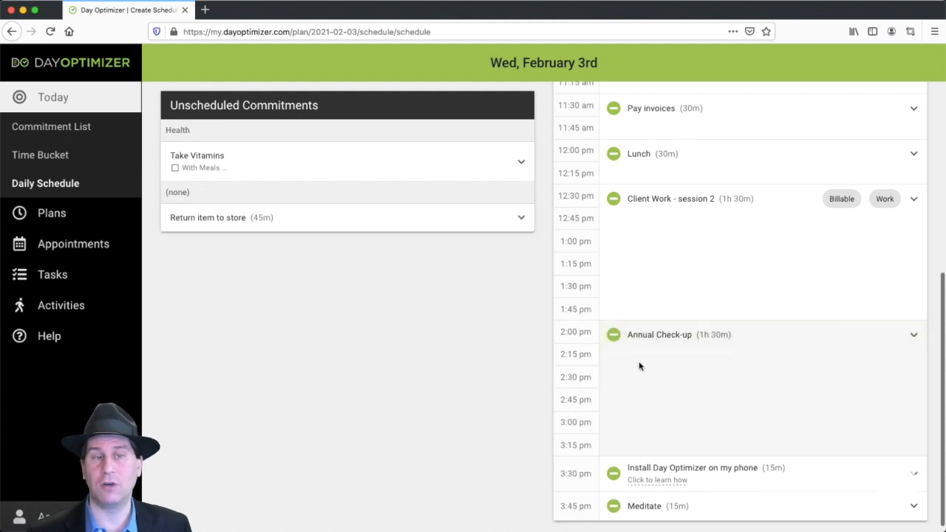
Uncommit the unscheduled task Return item to store from this day and confirm the removal
click(485, 219)
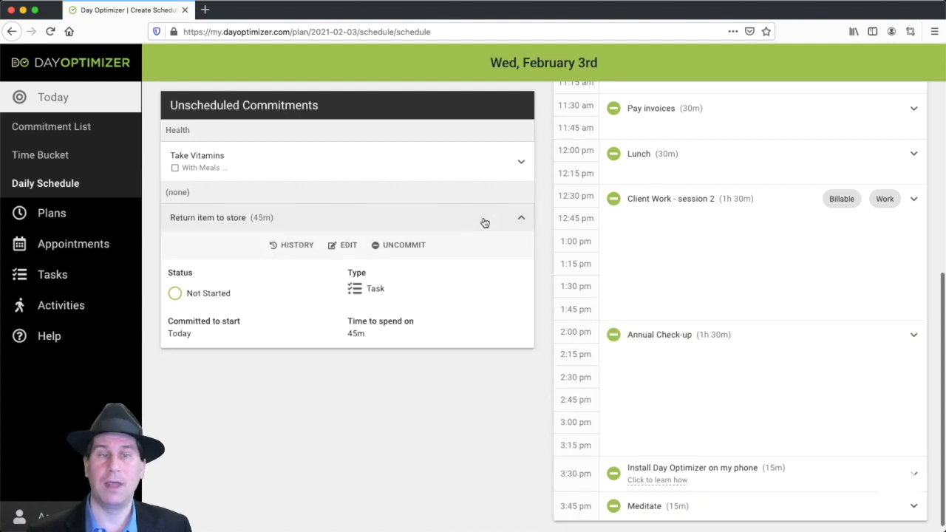
click(411, 247)
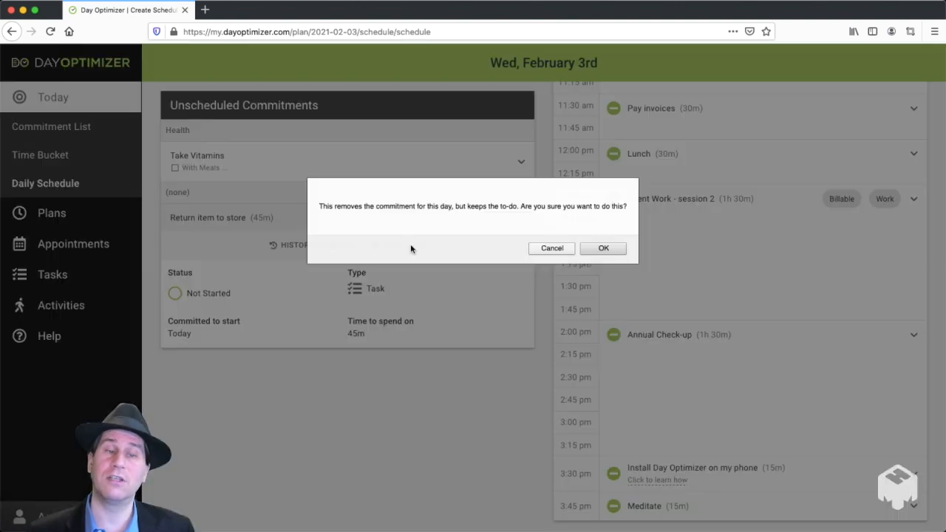
click(603, 249)
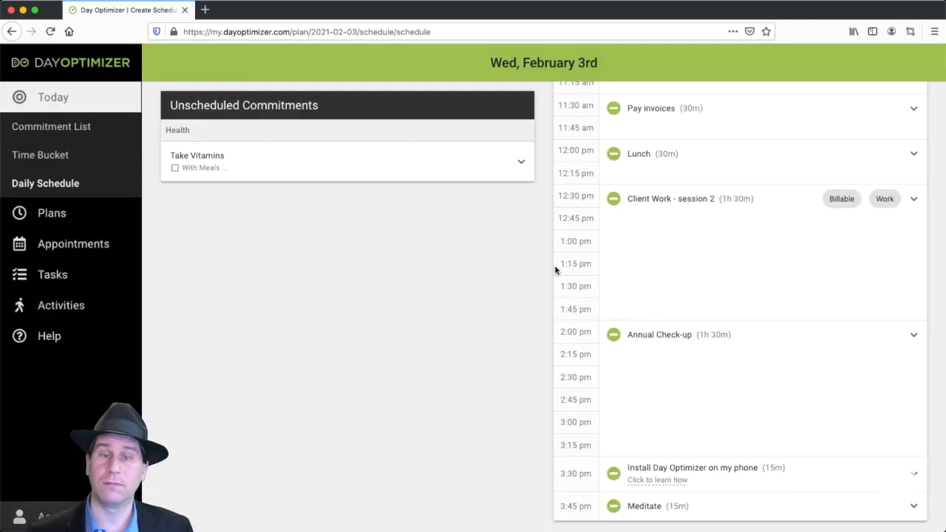
Complete the Schedule stage to finish creating the daily schedule
scroll(556, 271, down, 1)
scroll(639, 299, up, 5)
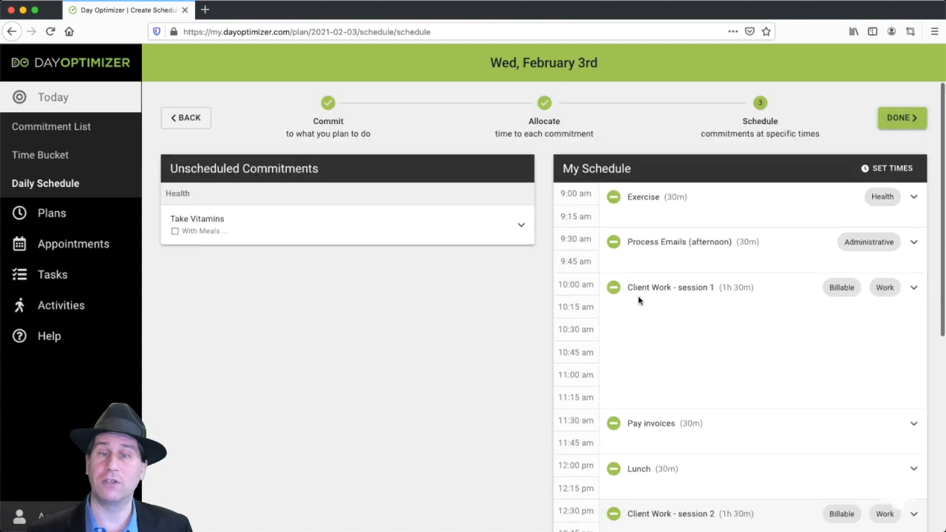
click(901, 123)
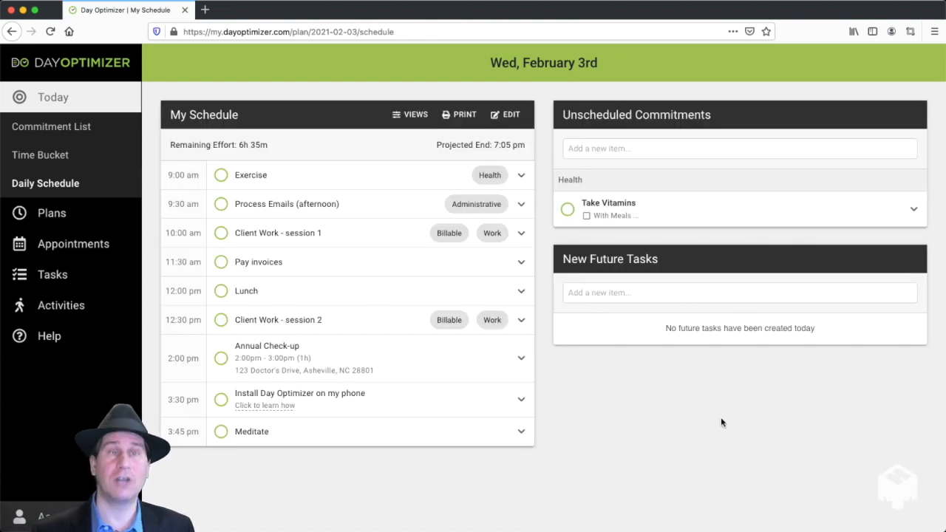